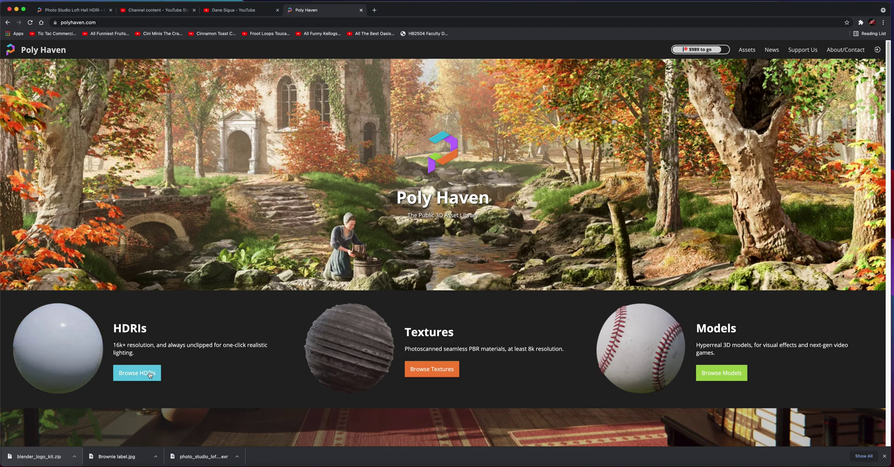
- Open the All HDRIs listing with its 481 HDRIs from the home page
click(86, 360)
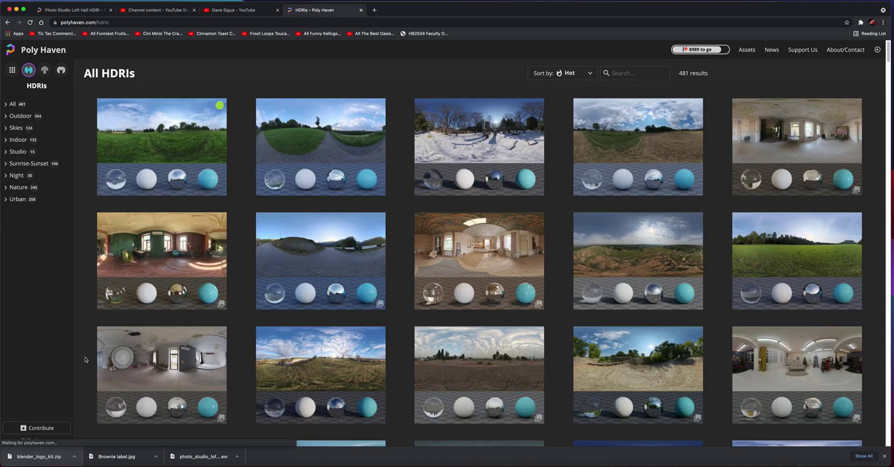
- Browse the Textures listing, then the Models listing, and return to the home page
click(8, 22)
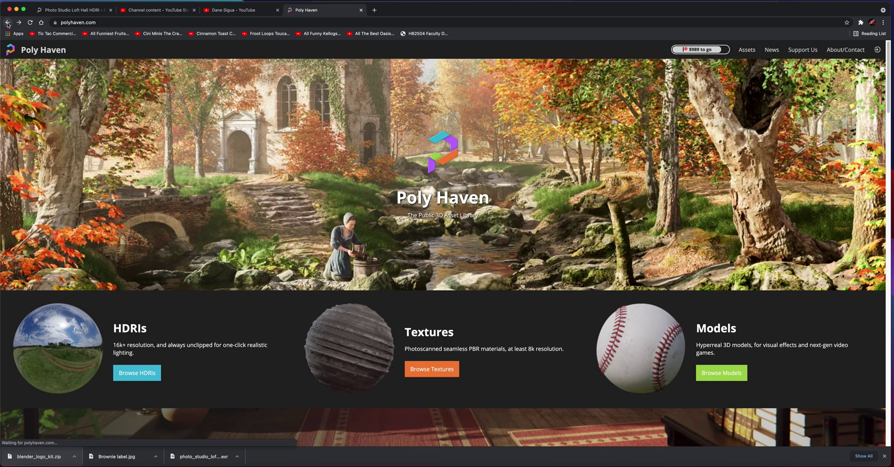
click(367, 365)
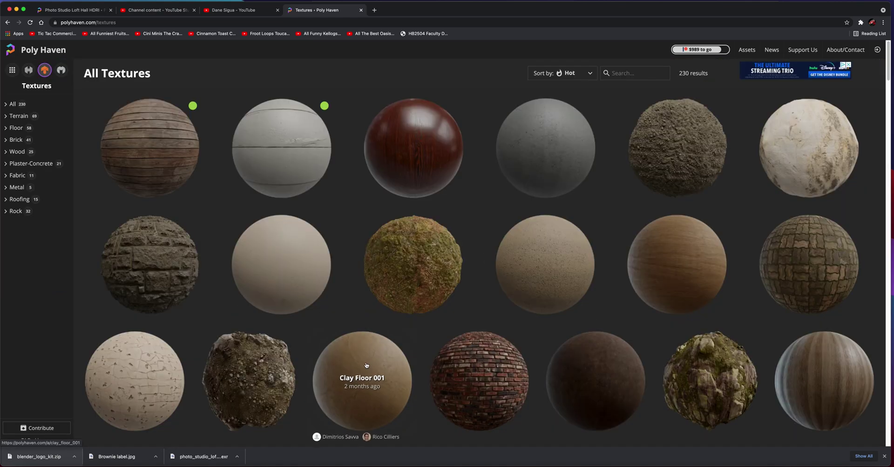
click(7, 23)
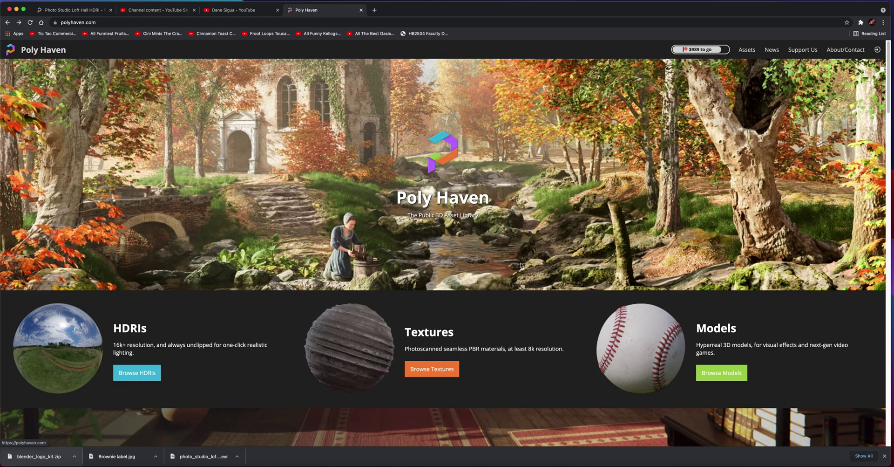
click(669, 365)
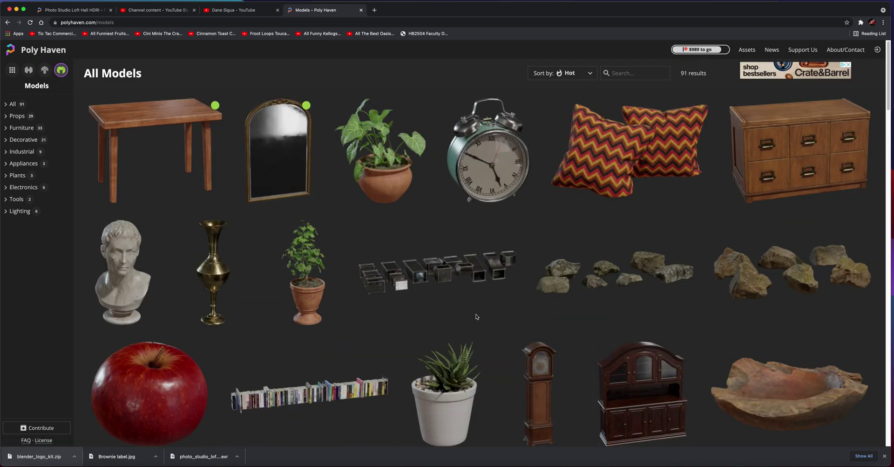
scroll(555, 328, down, 1)
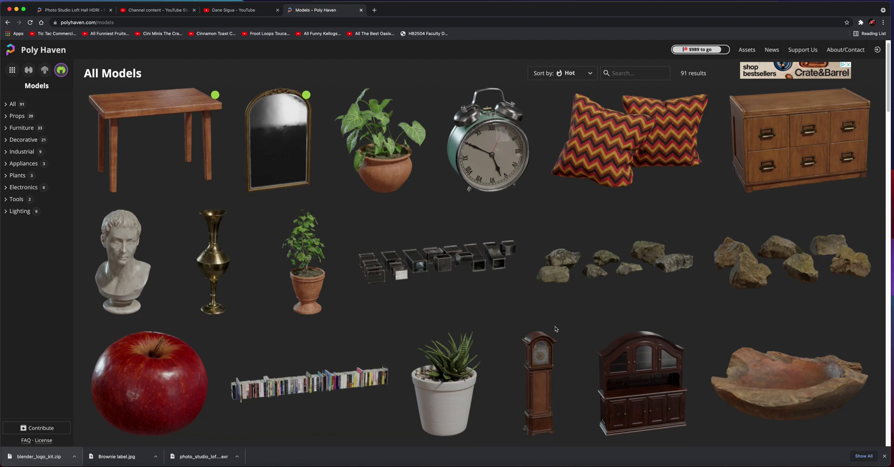
scroll(555, 329, down, 5)
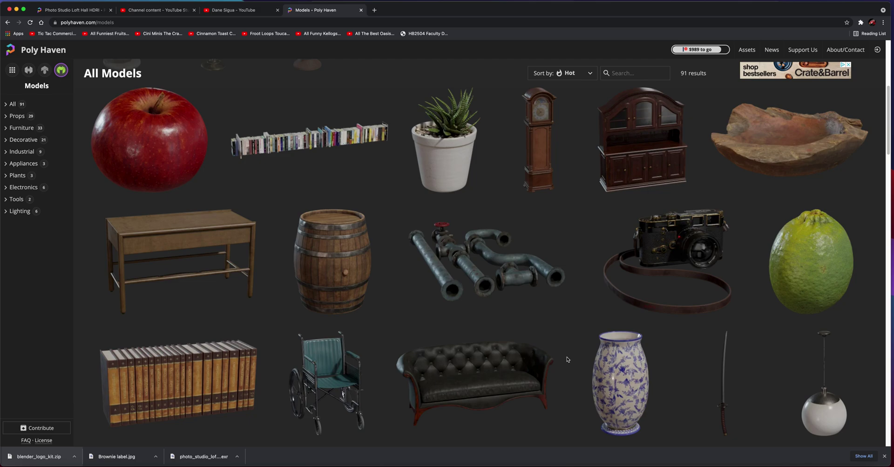
scroll(568, 360, down, 3)
scroll(567, 359, down, 3)
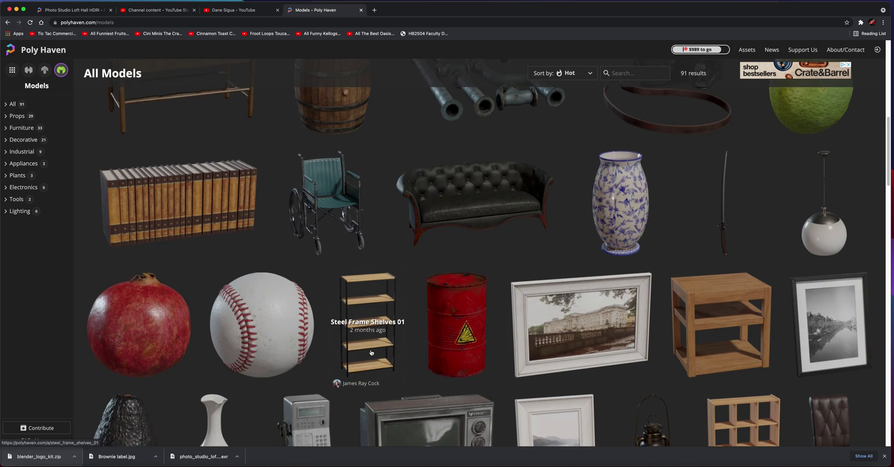
scroll(560, 361, down, 2)
scroll(558, 364, down, 3)
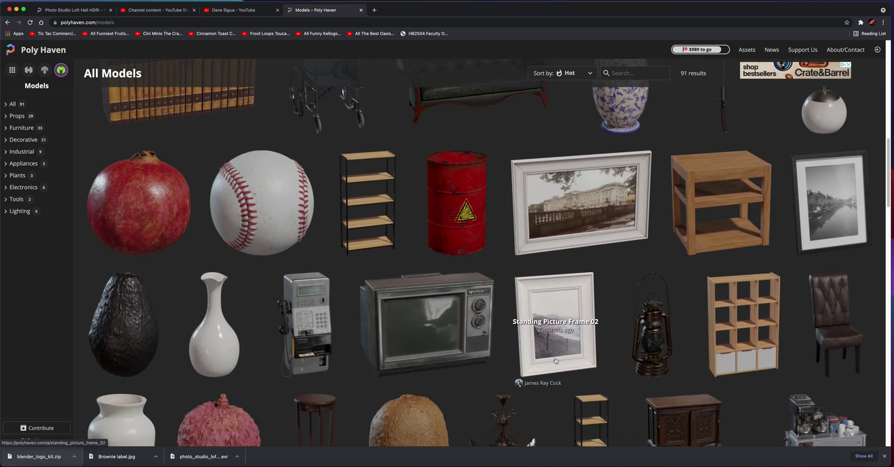
scroll(558, 363, down, 5)
scroll(556, 362, down, 3)
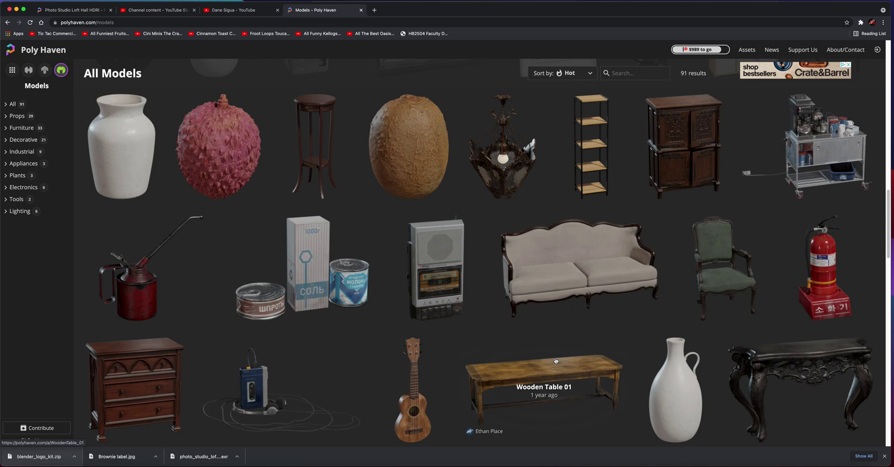
scroll(557, 361, up, 3)
scroll(556, 361, up, 5)
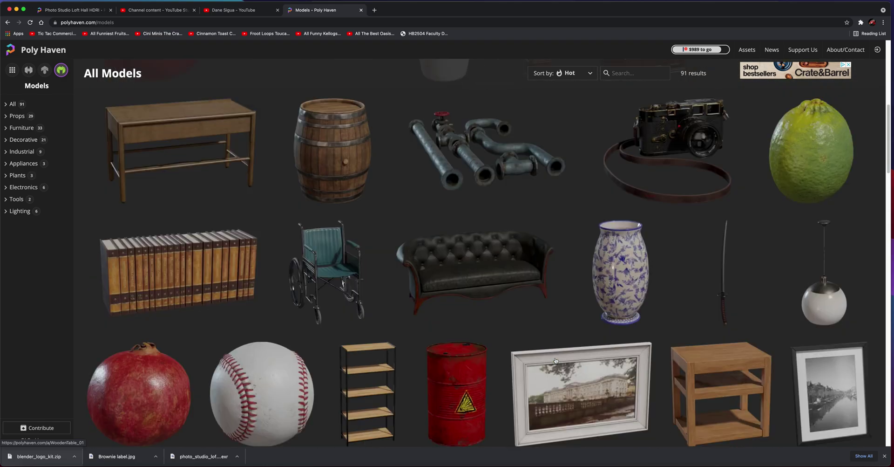
scroll(556, 361, up, 5)
scroll(556, 361, up, 3)
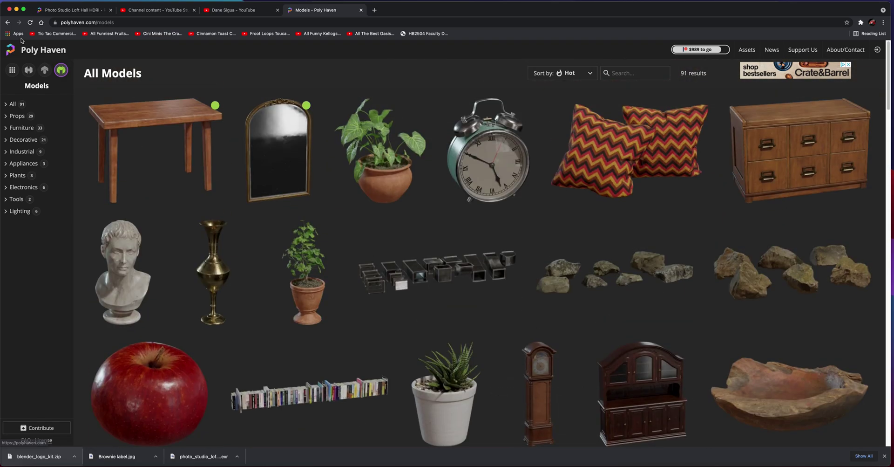
click(7, 22)
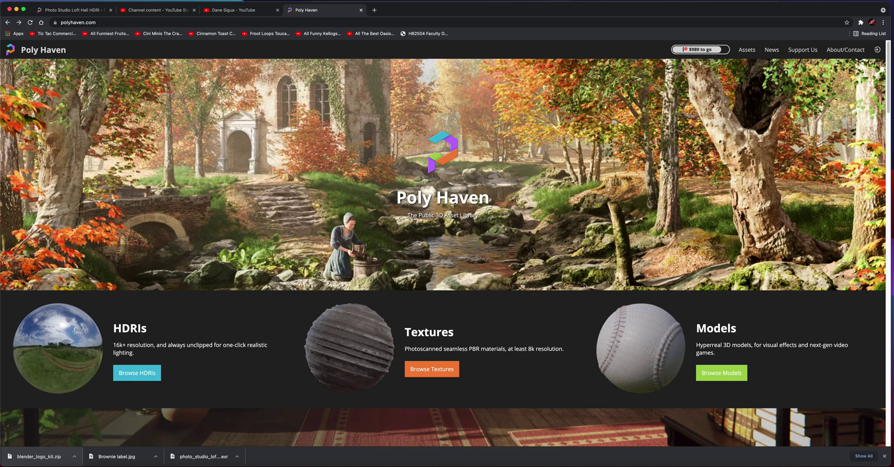
scroll(714, 320, down, 5)
scroll(629, 301, up, 4)
scroll(585, 285, down, 1)
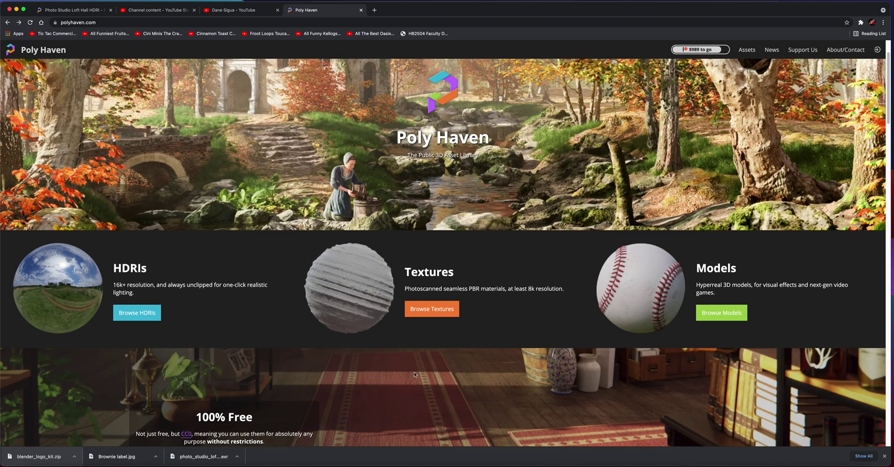
scroll(508, 384, down, 1)
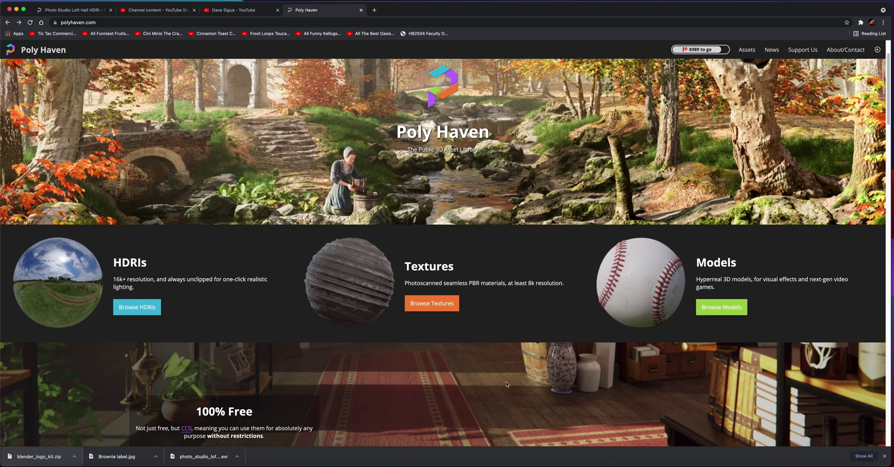
scroll(507, 376, down, 1)
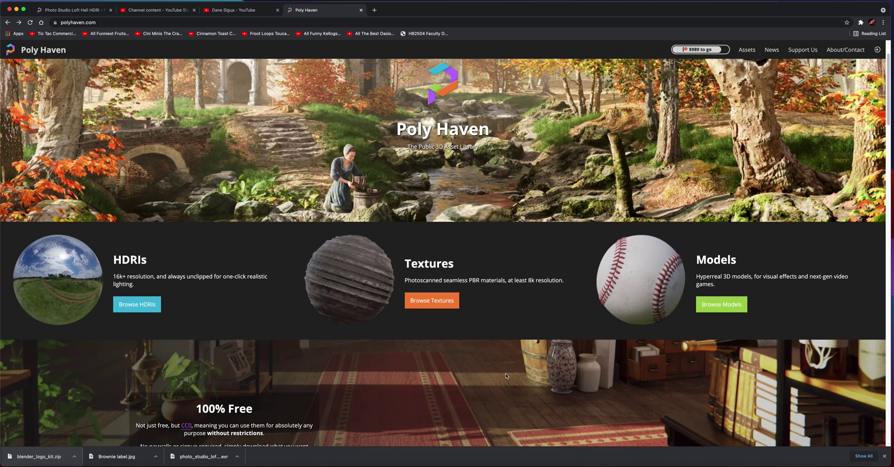
scroll(508, 376, up, 3)
scroll(508, 376, up, 2)
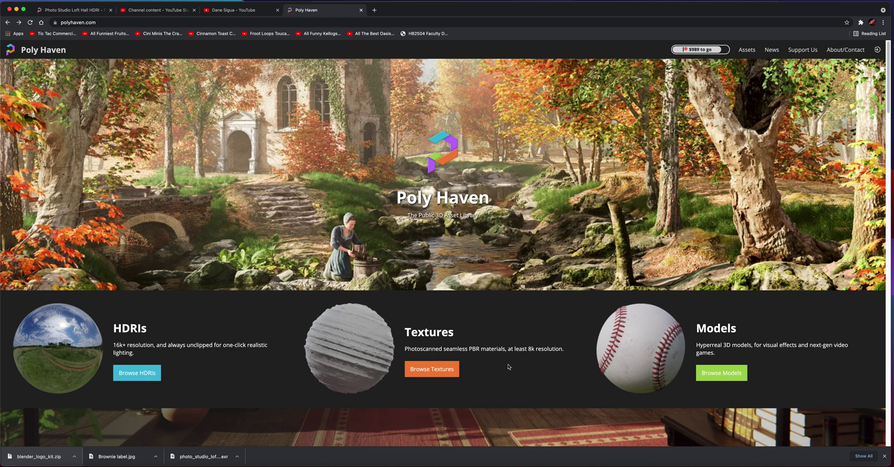
- Reopen the All HDRIs listing showing 481 results
click(85, 366)
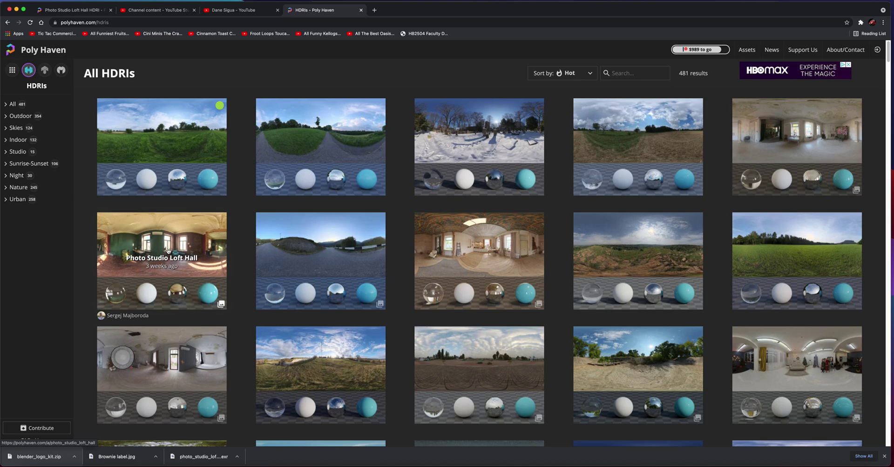
- Filter HDRIs to Studio, view Studio Small 03, then return to the 15 Studio results
click(15, 152)
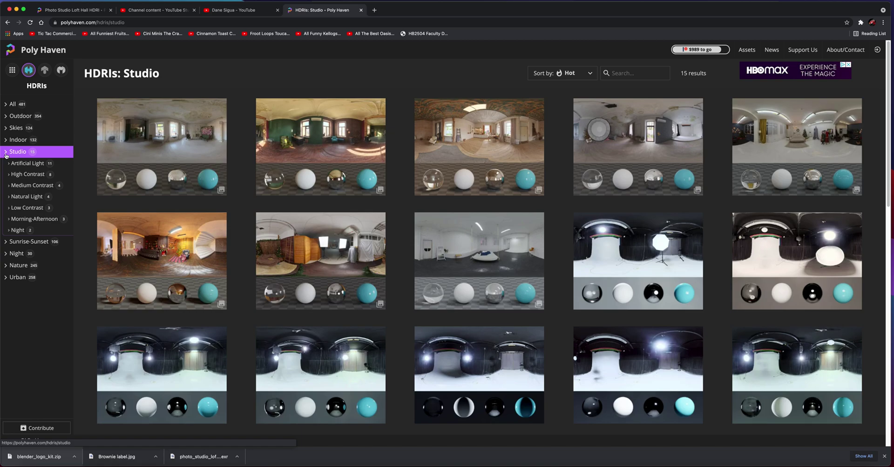
click(627, 266)
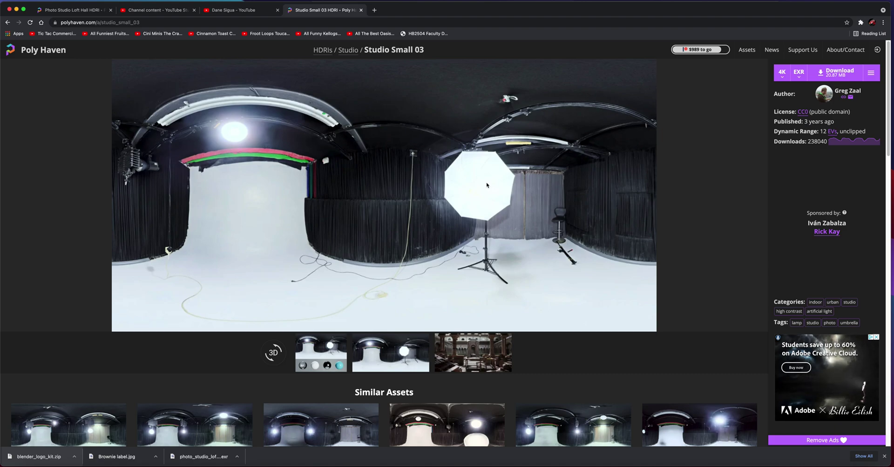
click(7, 22)
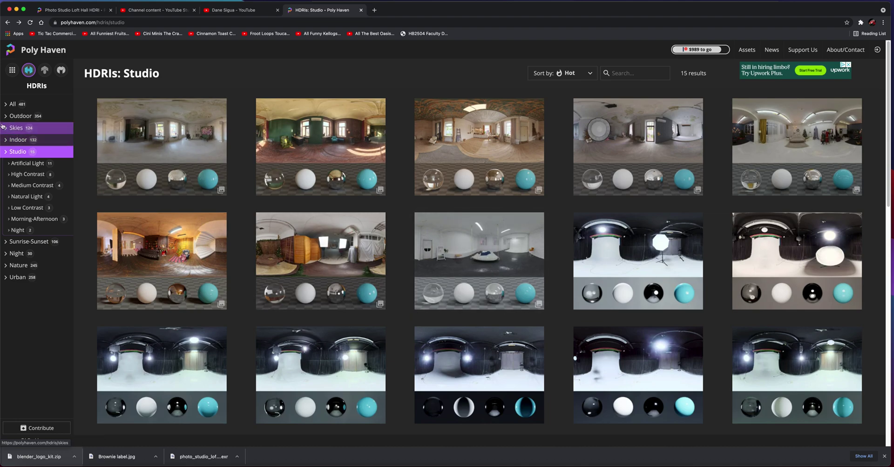
- Filter to the 354 Outdoor HDRIs and open the Oberer Kuhberg page
click(19, 115)
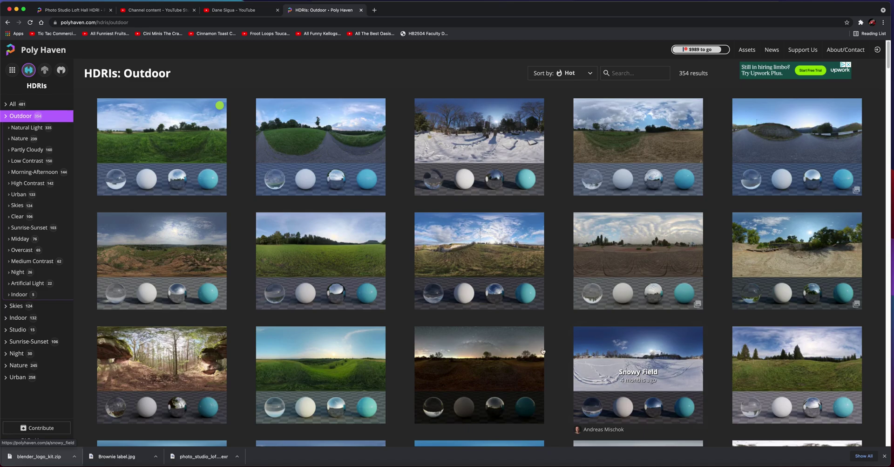
scroll(507, 348, down, 1)
scroll(506, 347, down, 3)
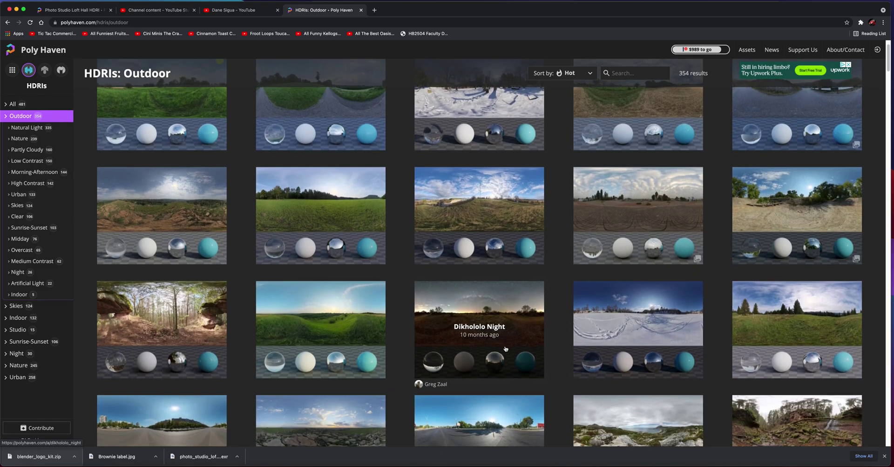
scroll(507, 348, down, 3)
scroll(516, 363, down, 2)
scroll(516, 363, down, 2)
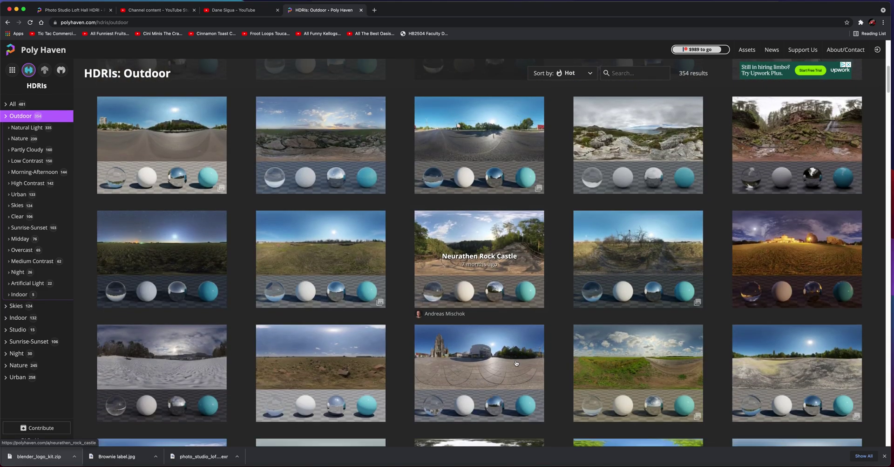
scroll(516, 363, down, 3)
scroll(516, 363, up, 3)
scroll(517, 362, up, 5)
scroll(516, 363, up, 3)
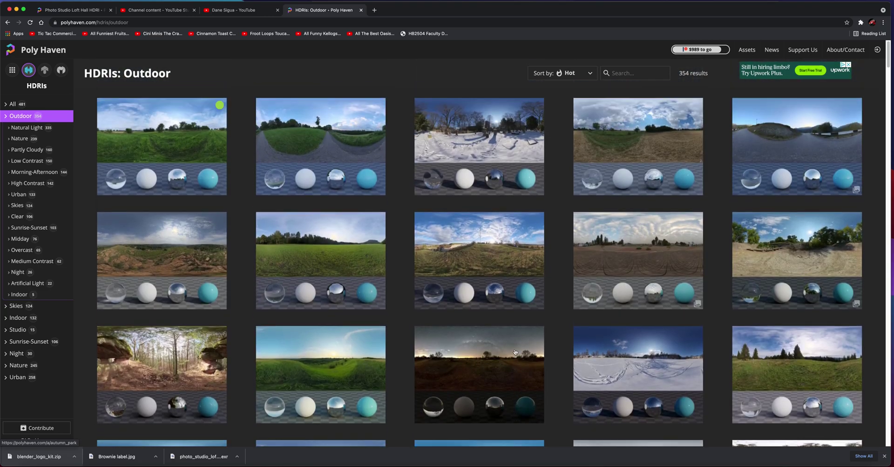
click(480, 210)
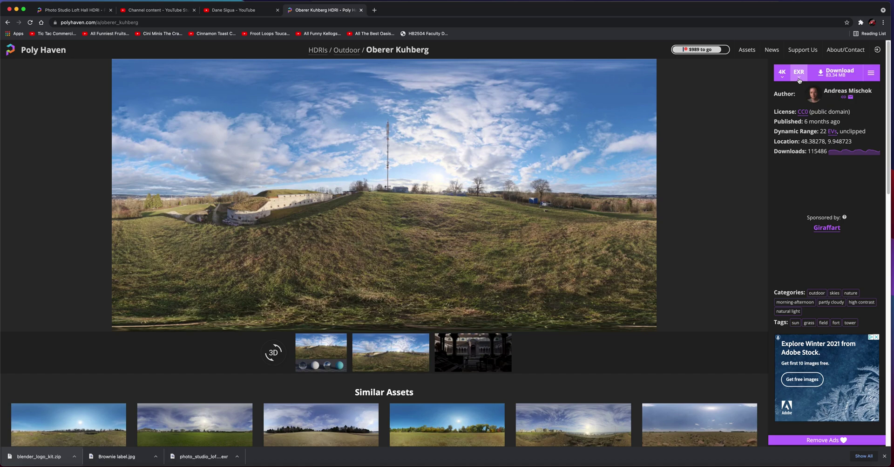
click(800, 73)
click(782, 71)
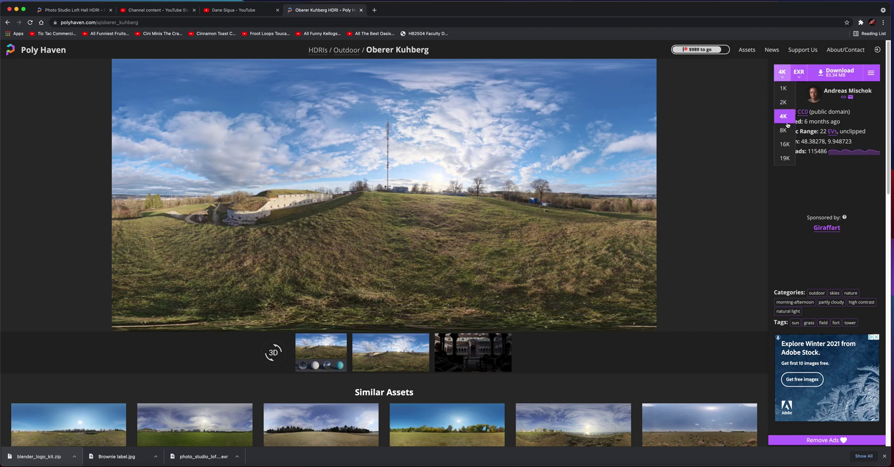
click(801, 72)
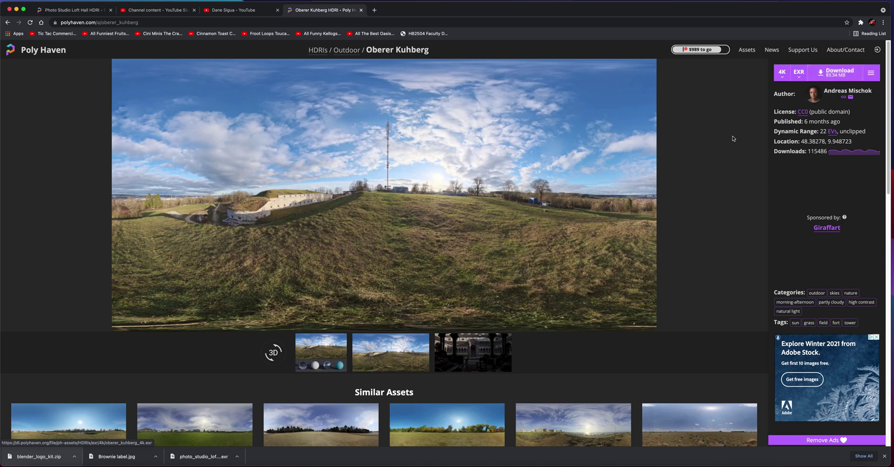
click(237, 456)
click(257, 447)
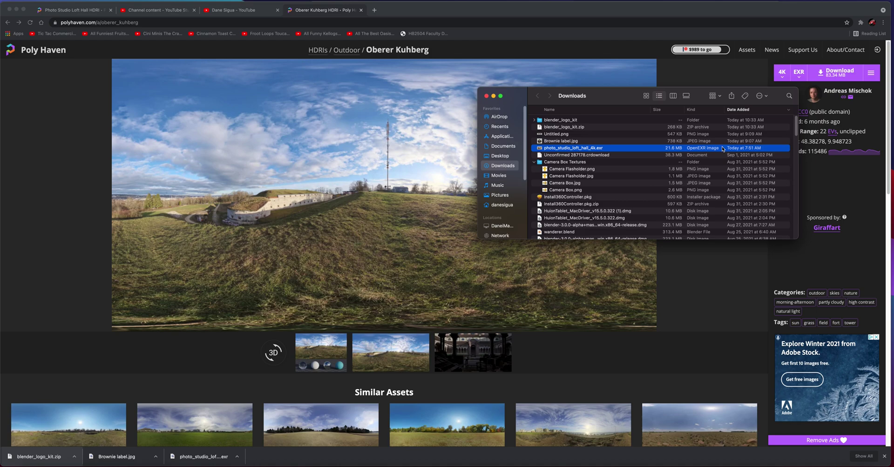
click(487, 95)
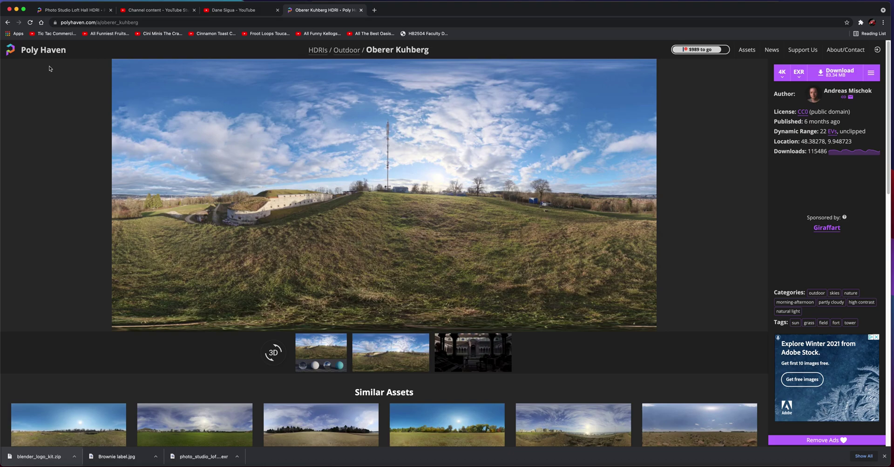
- Return to the home page and open All Textures with 230 results
click(9, 23)
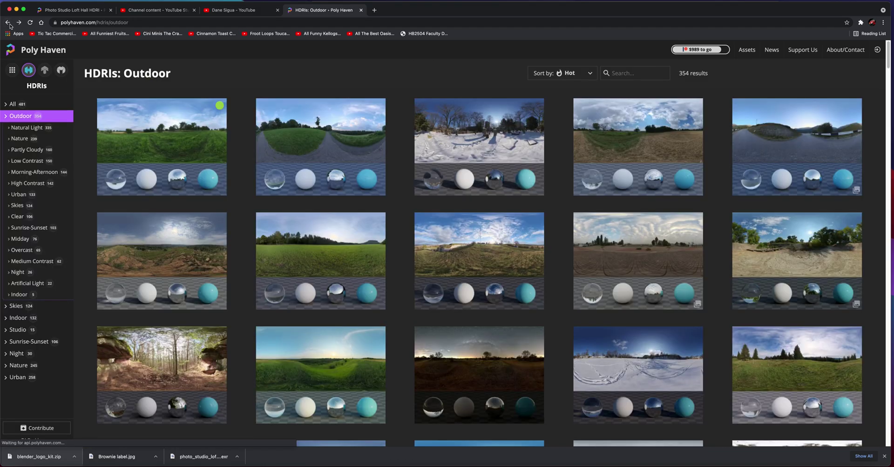
click(9, 23)
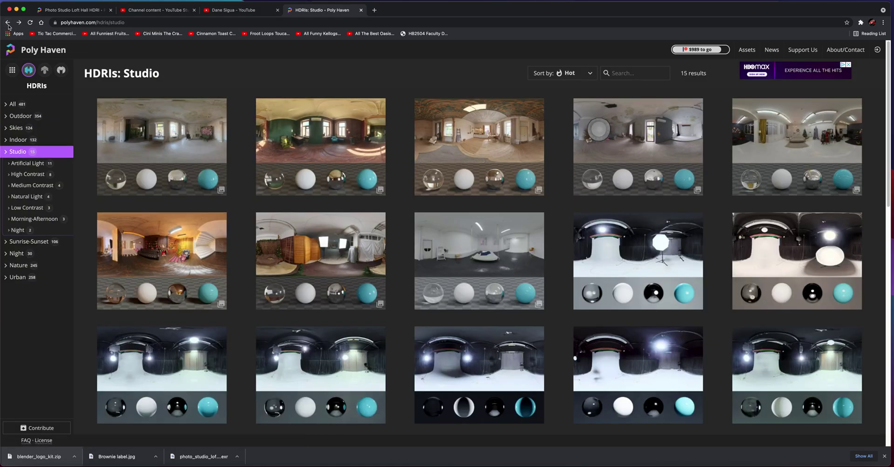
click(8, 23)
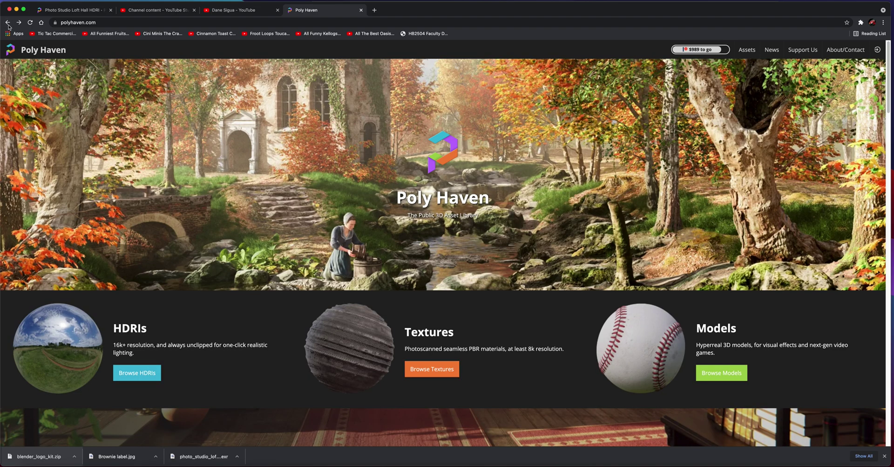
click(431, 370)
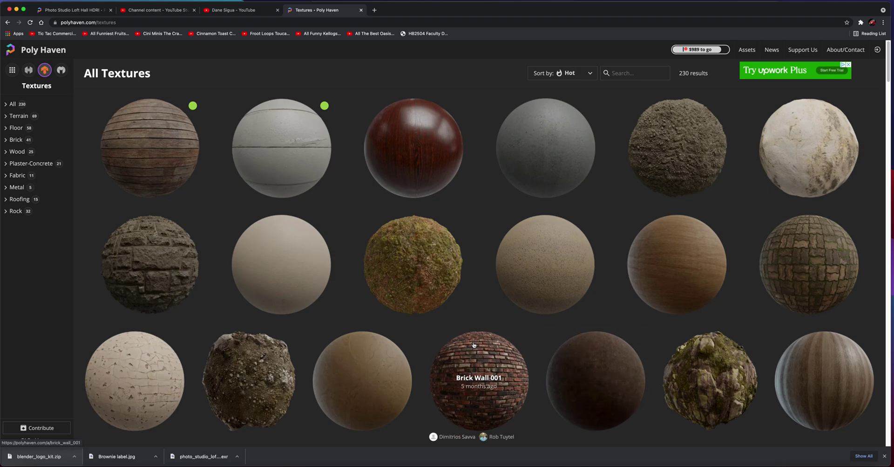
scroll(474, 344, down, 2)
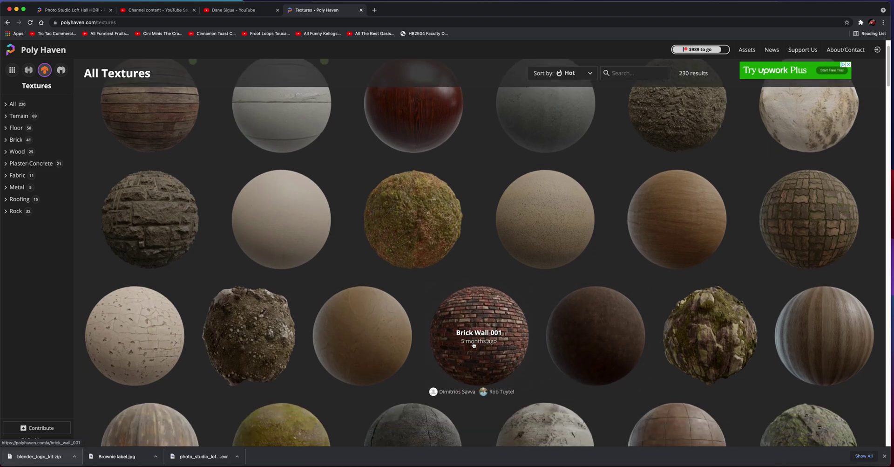
- Filter textures to the 41 Brick results and open Brick 4
click(7, 141)
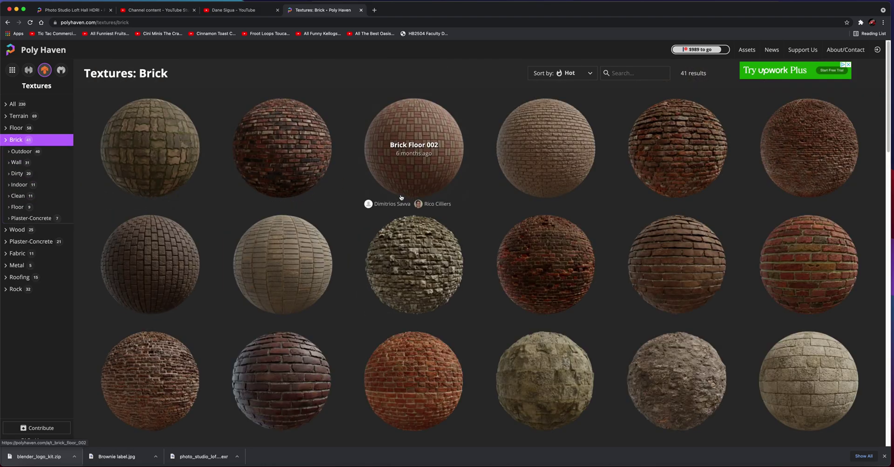
click(821, 282)
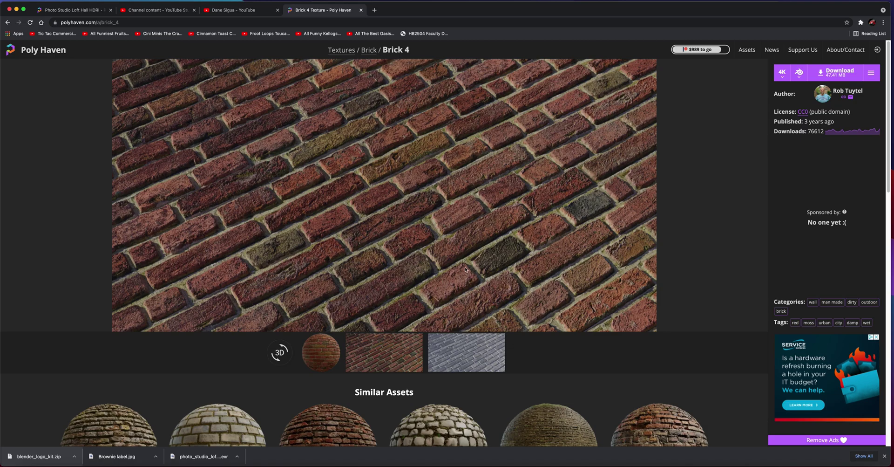
scroll(465, 266, down, 4)
scroll(465, 266, down, 1)
scroll(465, 266, up, 4)
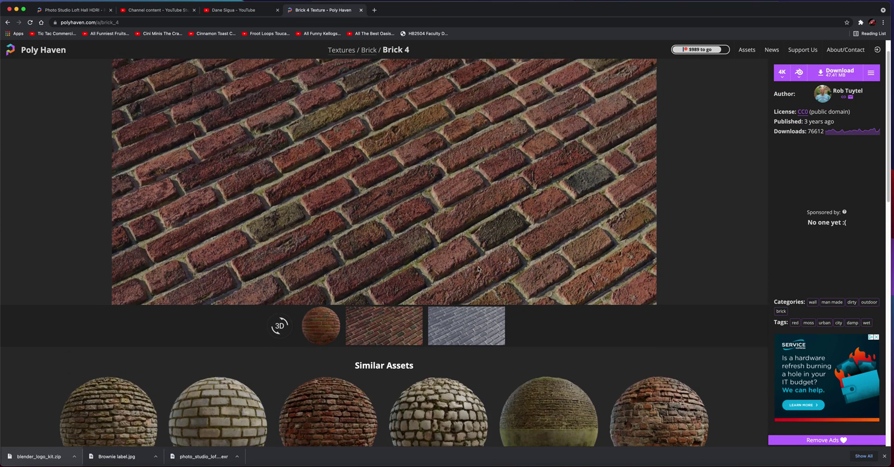
scroll(478, 267, down, 1)
- Check the 4K and Blend options, preview the grey brick map, and download brick_4_4k.blend.zip
click(783, 71)
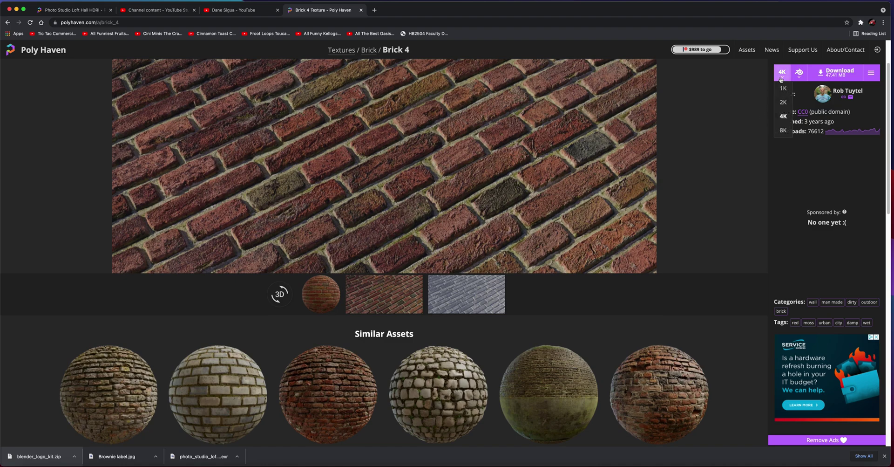
click(800, 71)
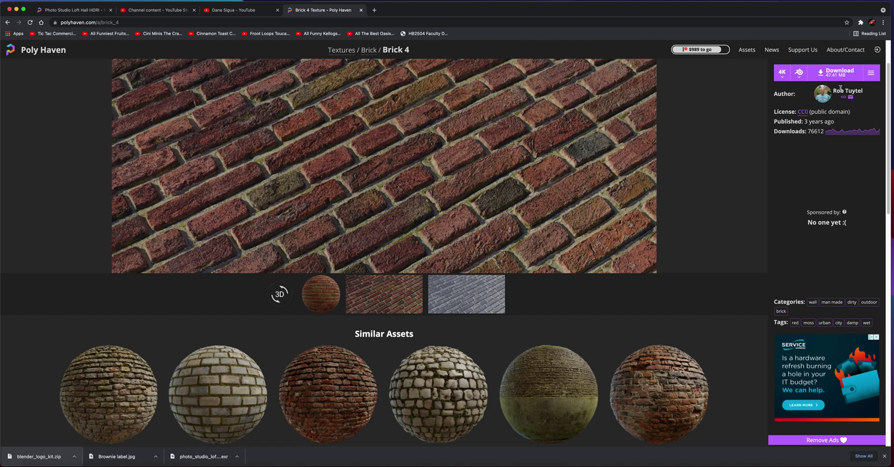
scroll(692, 195, down, 10)
scroll(664, 209, down, 10)
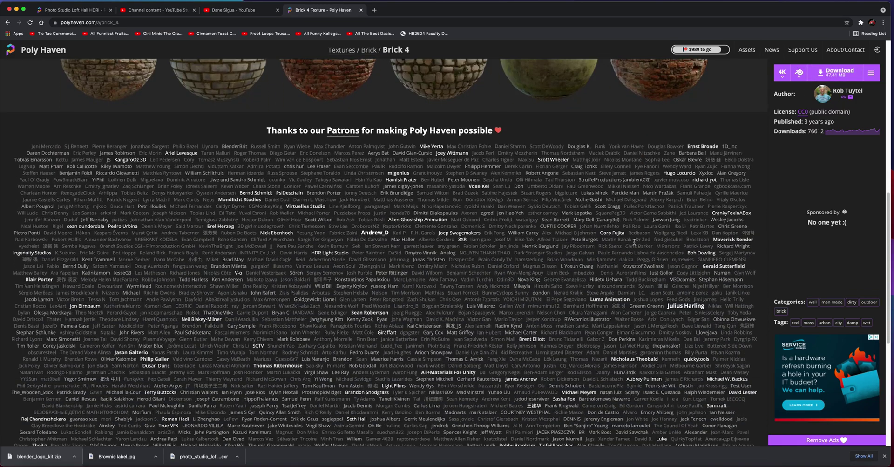
scroll(643, 230, down, 8)
scroll(634, 243, up, 4)
scroll(636, 243, up, 12)
scroll(560, 244, up, 3)
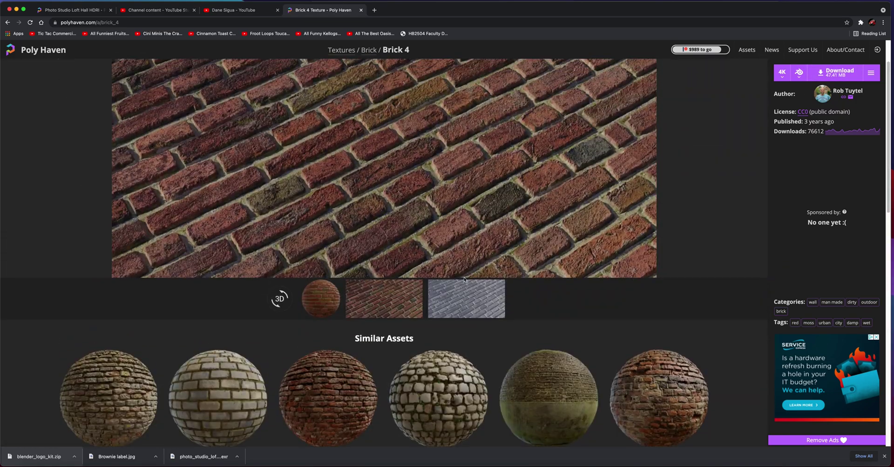
click(470, 301)
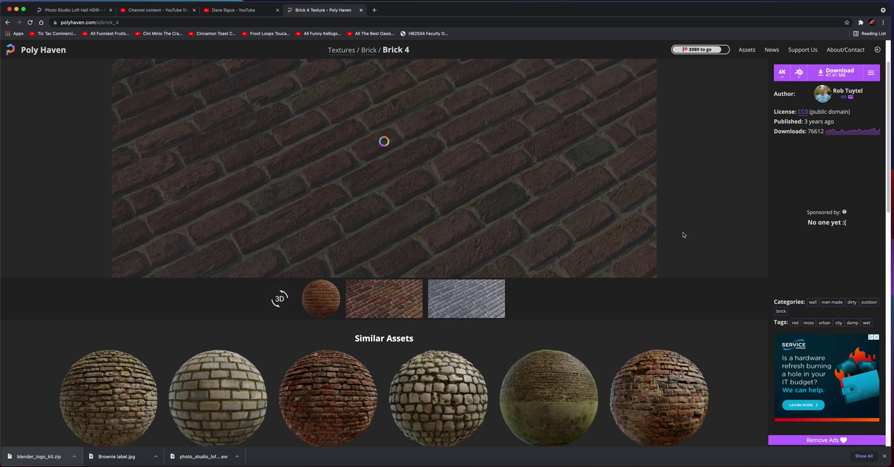
click(840, 72)
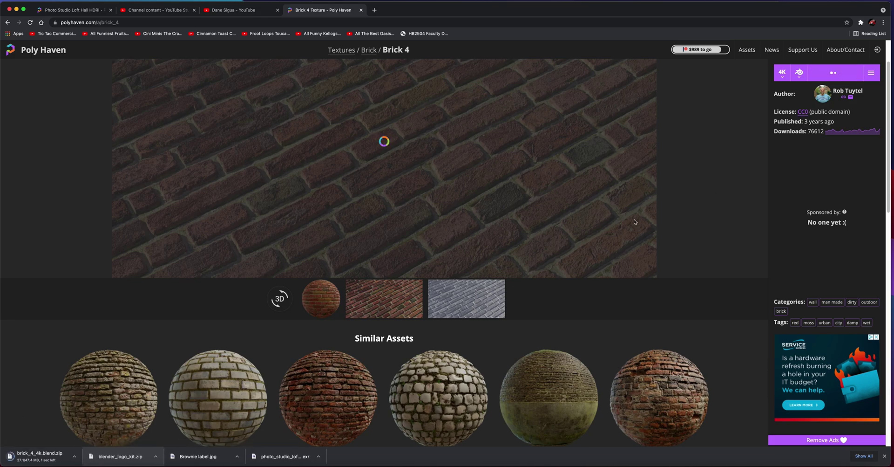
- Open the unzipped brick_4_4k.blend folder in Finder and expand its textures folder
click(39, 456)
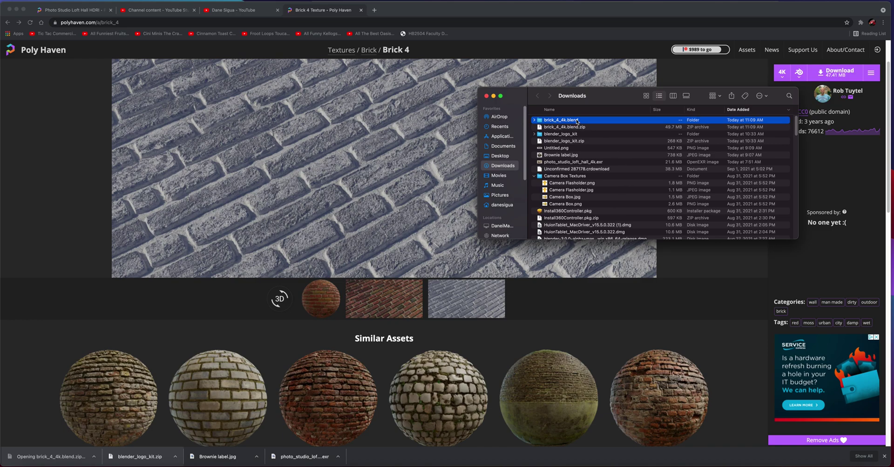
double_click(577, 120)
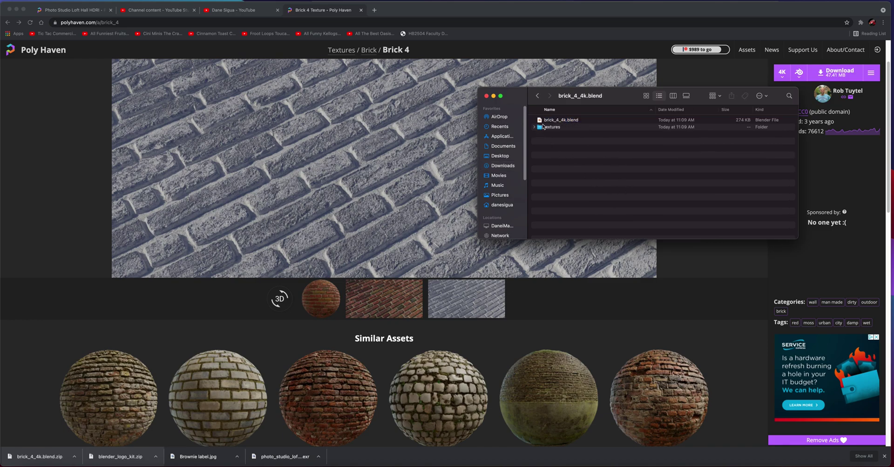
click(562, 121)
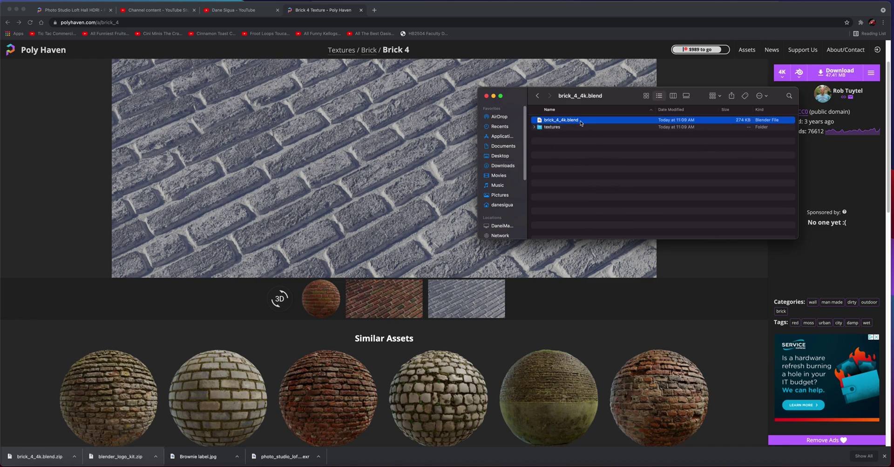
click(535, 127)
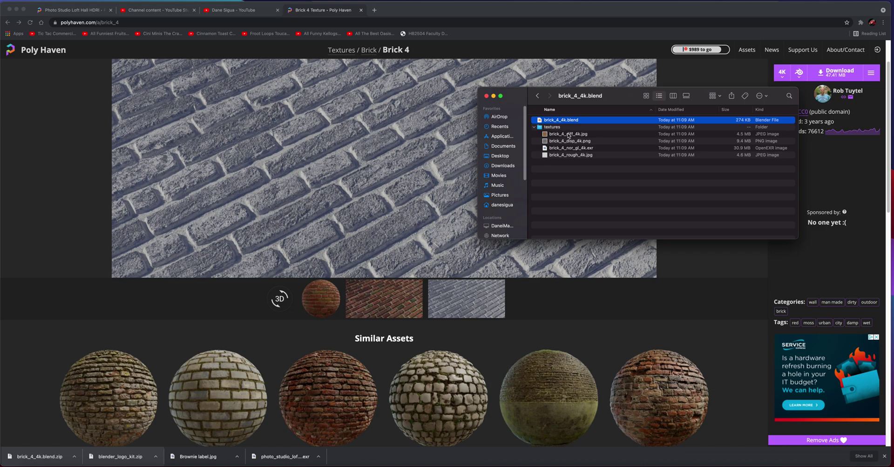
- Quick Look the colour, displacement, normal and roughness maps, then return to the textures page
click(568, 135)
key(space)
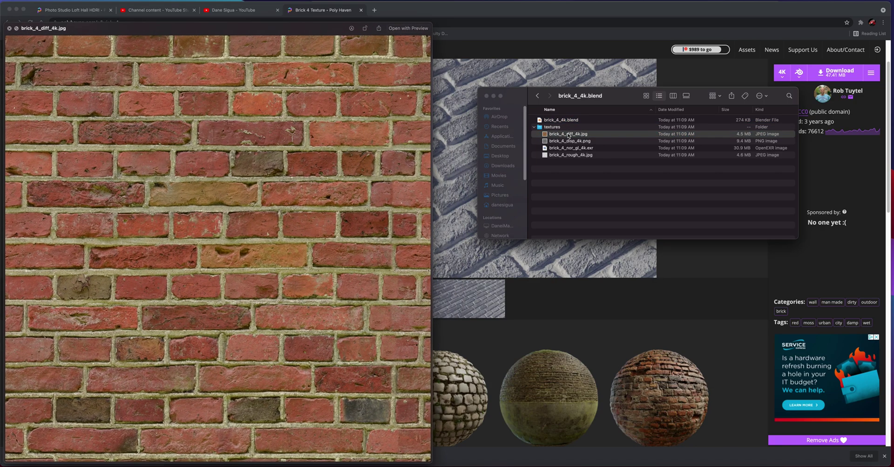
key(Down)
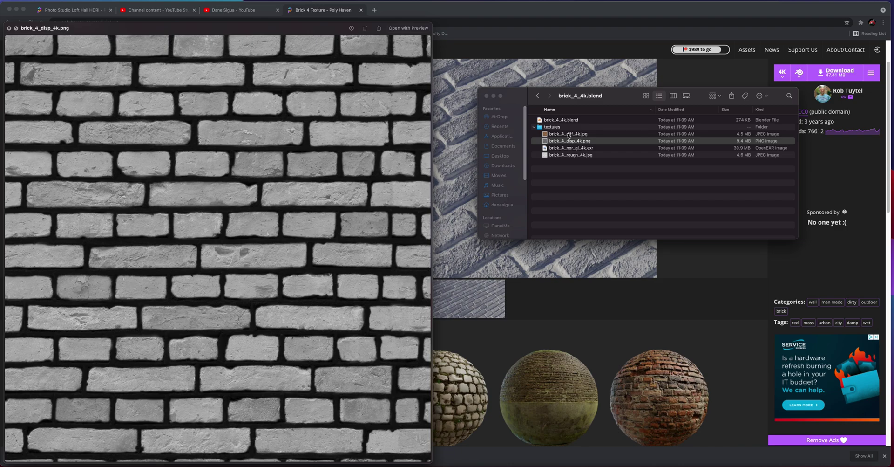
key(Down)
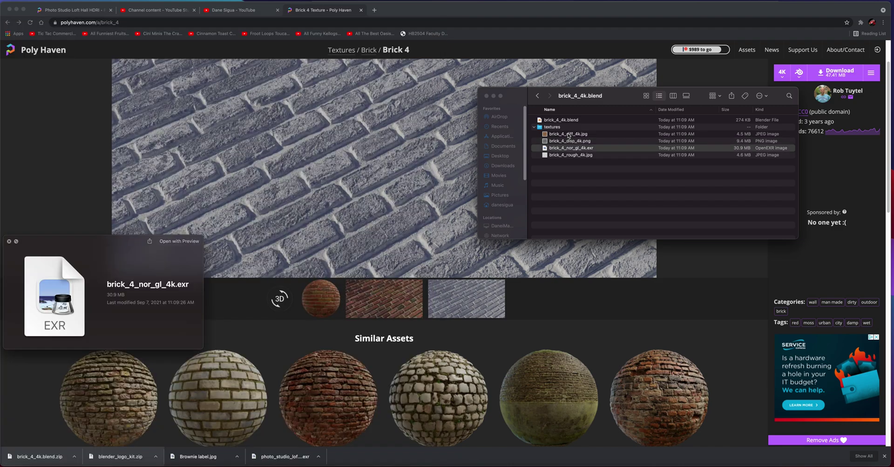
key(Down)
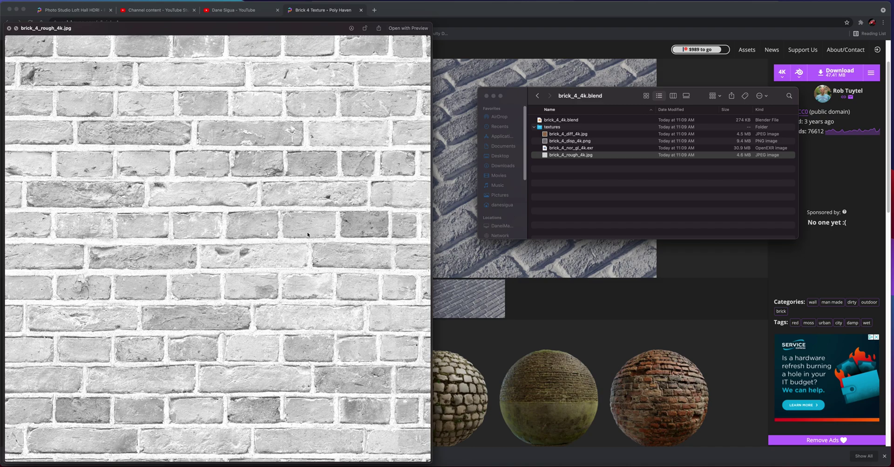
click(457, 204)
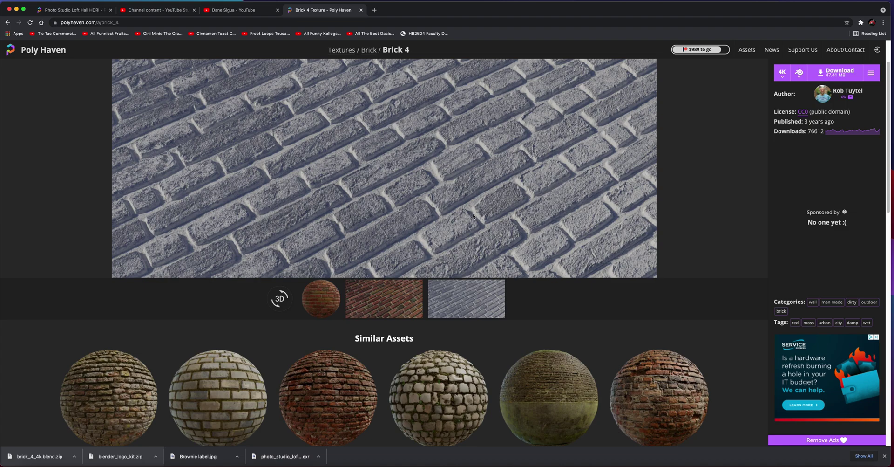
click(8, 22)
- Filter textures to Wood, download Brown Planks 04 at 4K, and open the zip
click(8, 22)
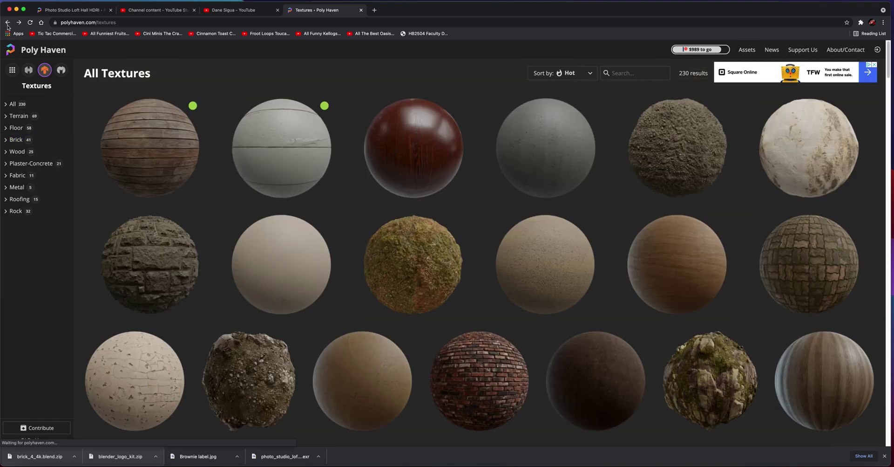
click(21, 151)
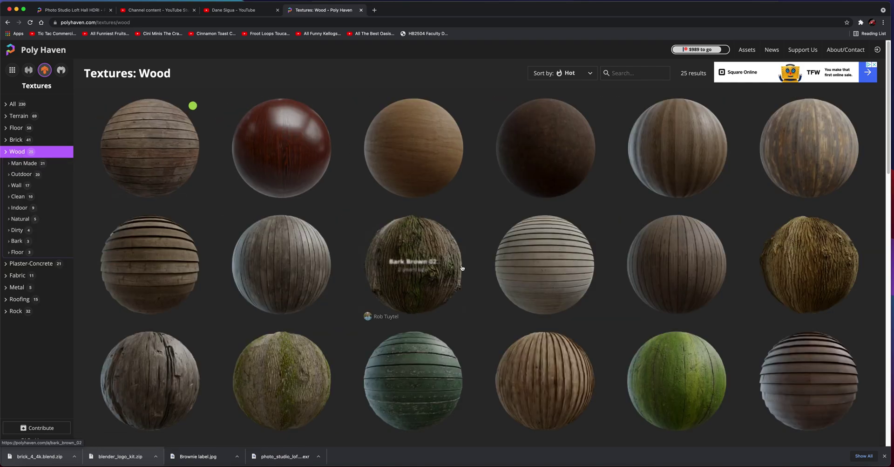
scroll(545, 297, down, 5)
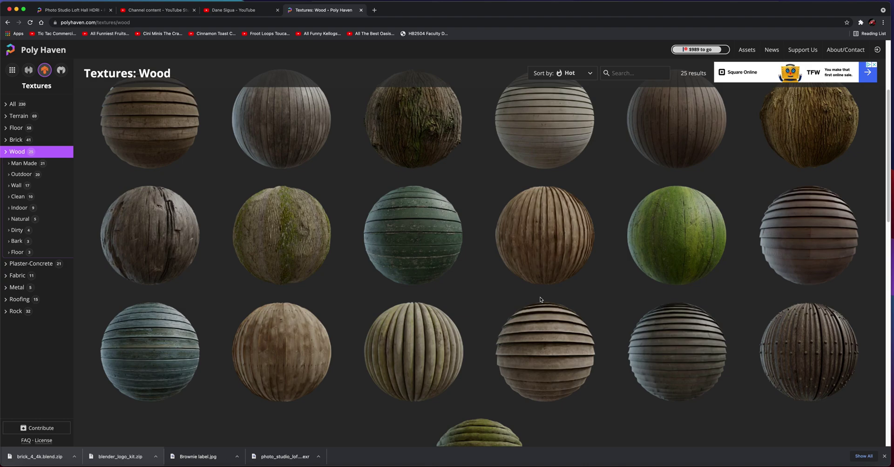
click(815, 249)
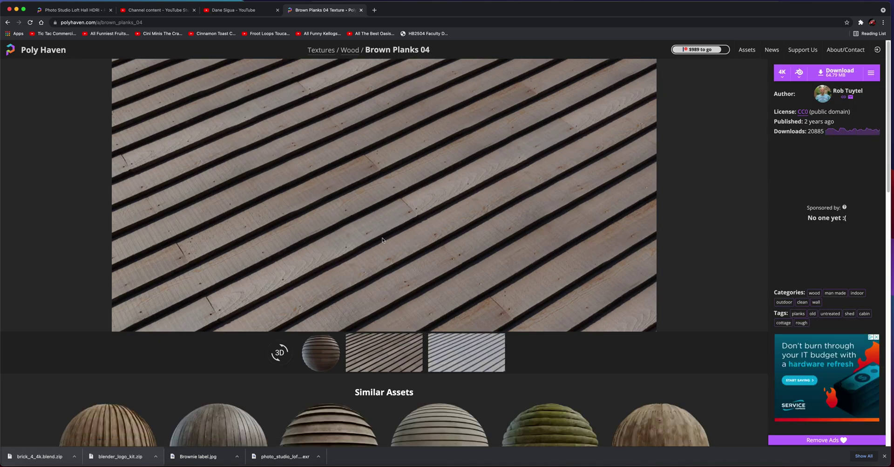
click(841, 72)
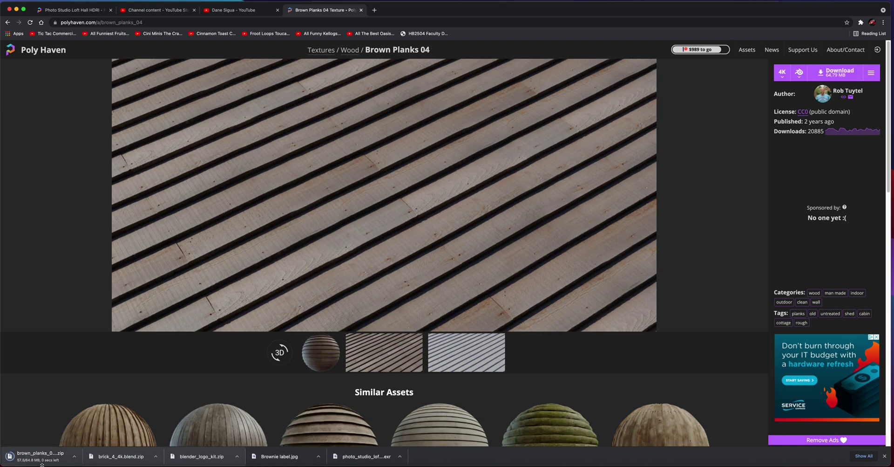
click(40, 455)
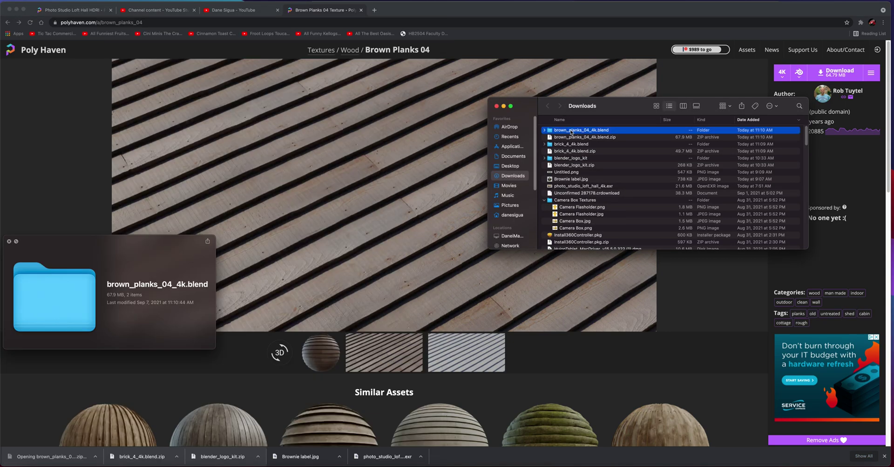
- Open the unzipped brown_planks_04_4k.blend folder and expand its textures subfolder
double_click(571, 132)
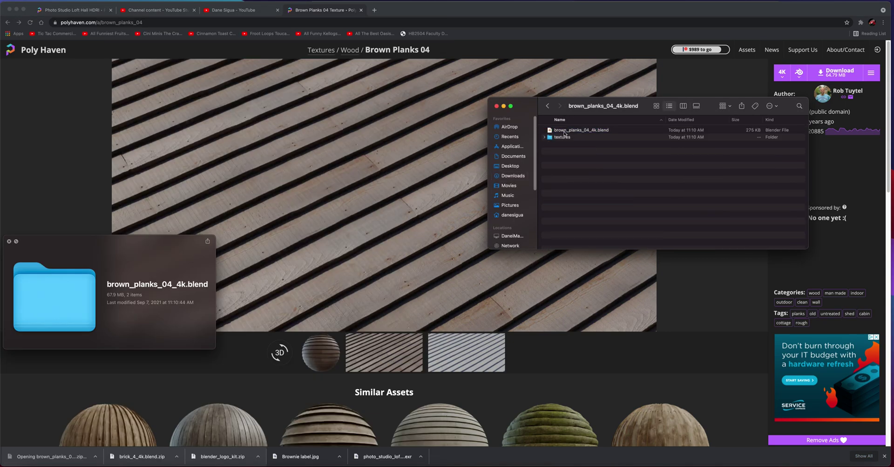
click(577, 133)
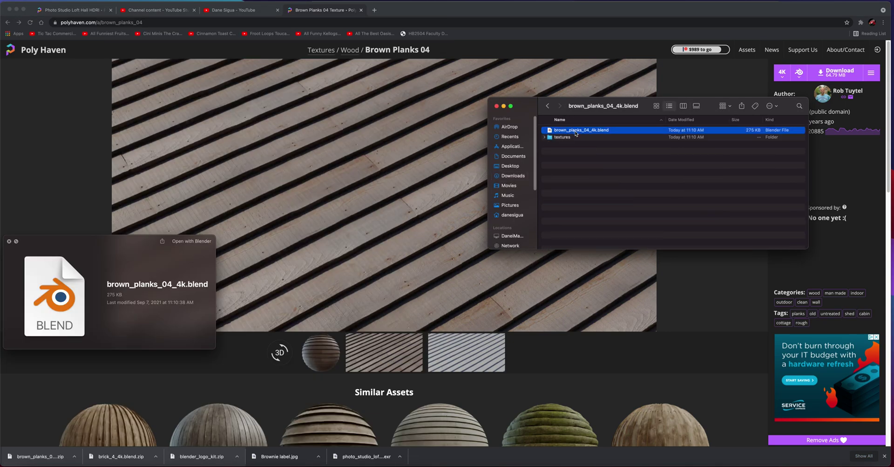
click(549, 138)
- Quick Look the Brown Planks 04 colour, displacement and normal maps, then return to the Wood textures listing
click(587, 144)
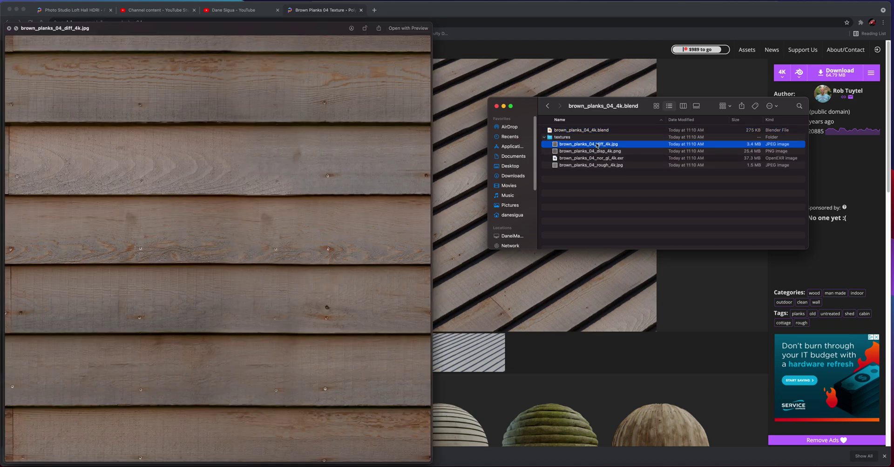
key(Down)
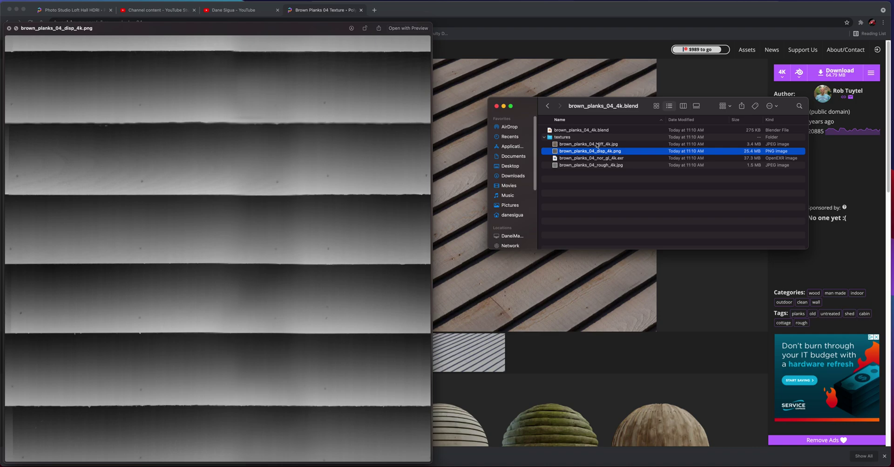
key(Down)
key(Down)
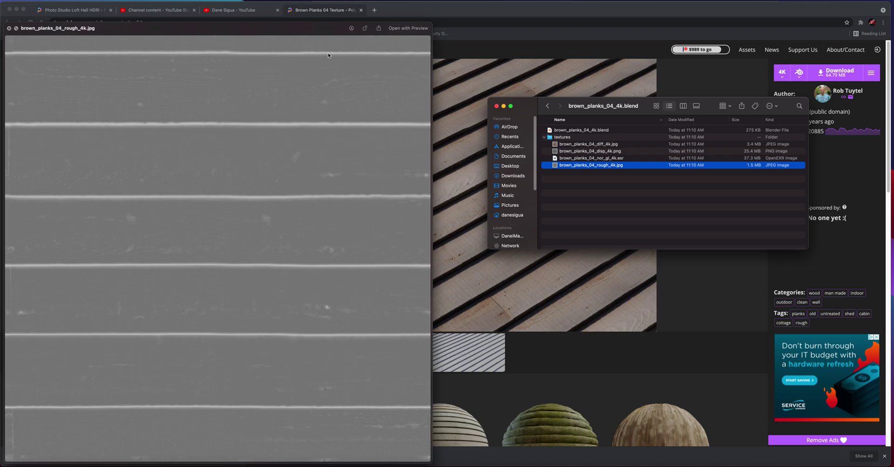
key(space)
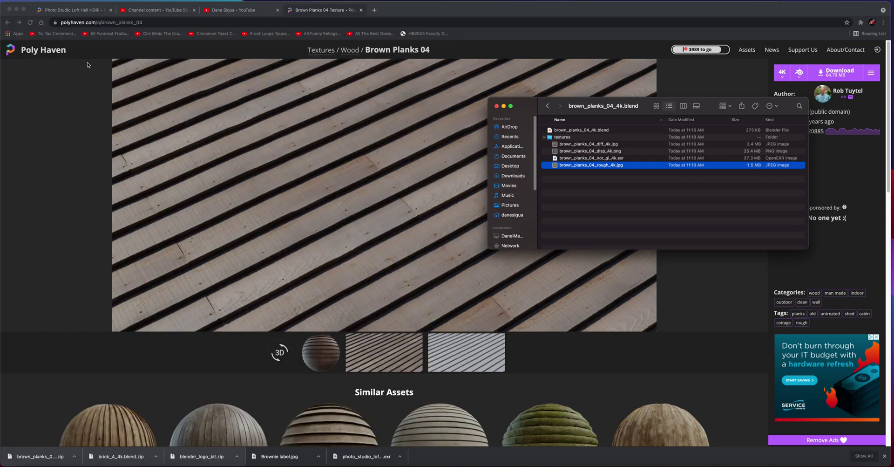
click(7, 23)
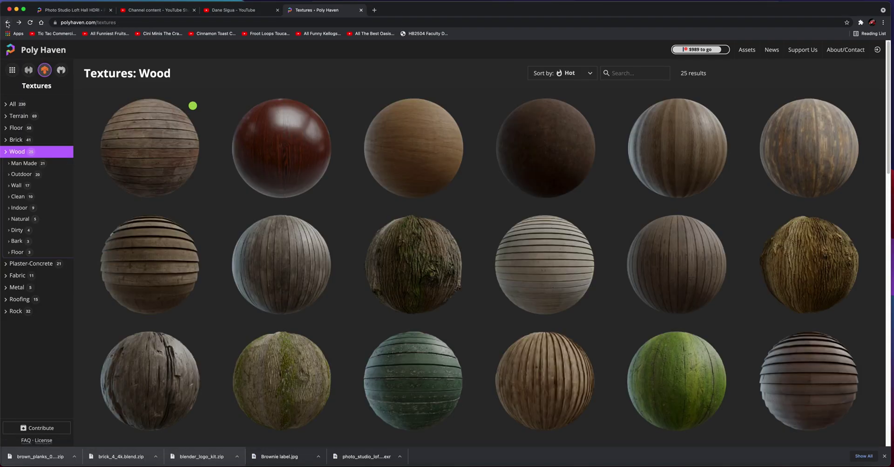
- Go back one more page to the Poly Haven home page
click(7, 22)
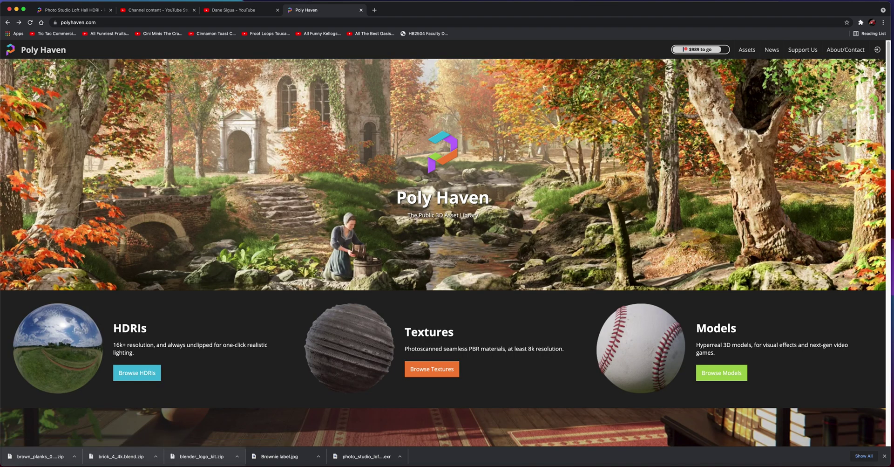